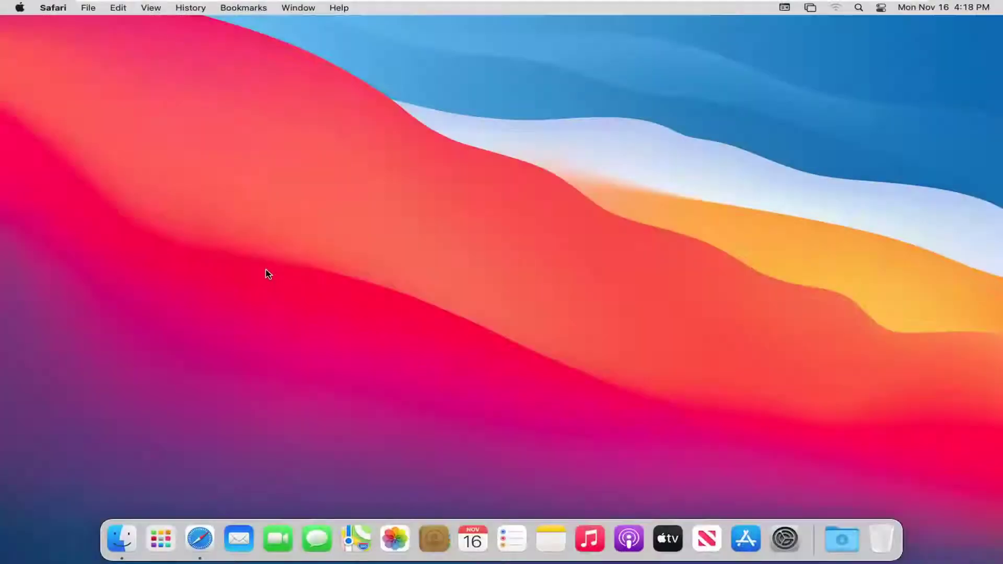
# Click the empty desktop so Finder becomes the active app instead of Safari
pyautogui.click(282, 267)
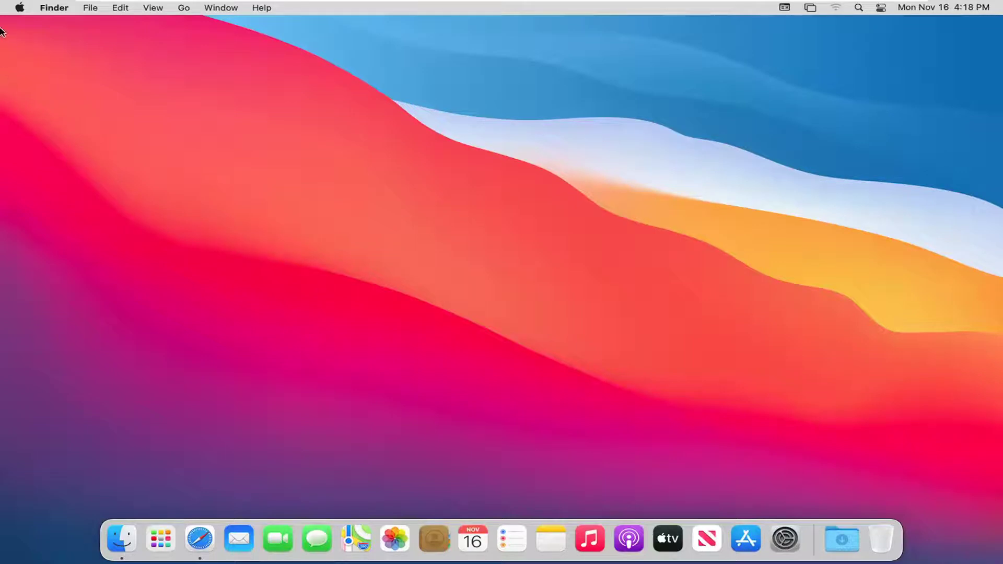
# Open About This Mac from the Apple menu to see the Big Sur overview
pyautogui.click(20, 9)
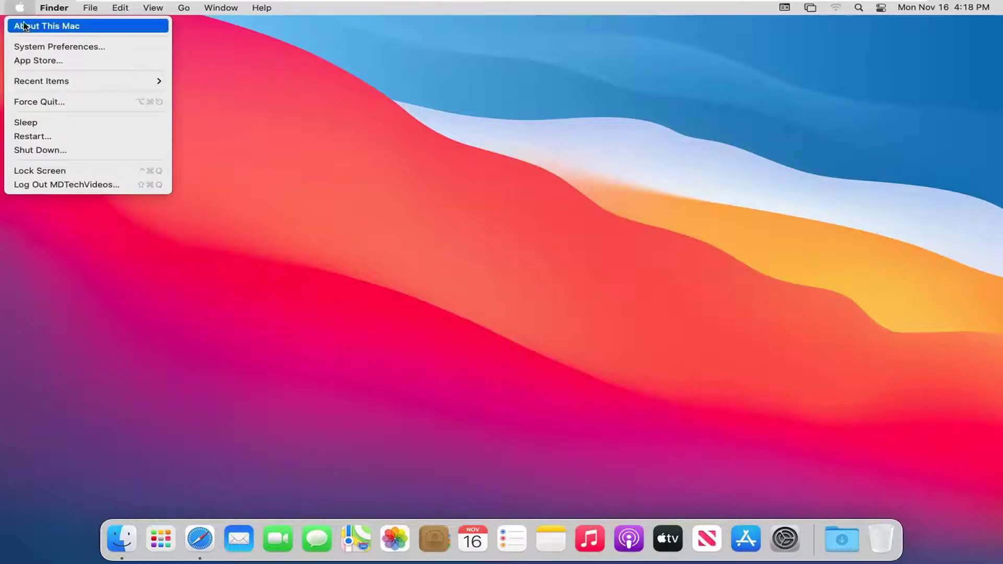
pyautogui.click(87, 29)
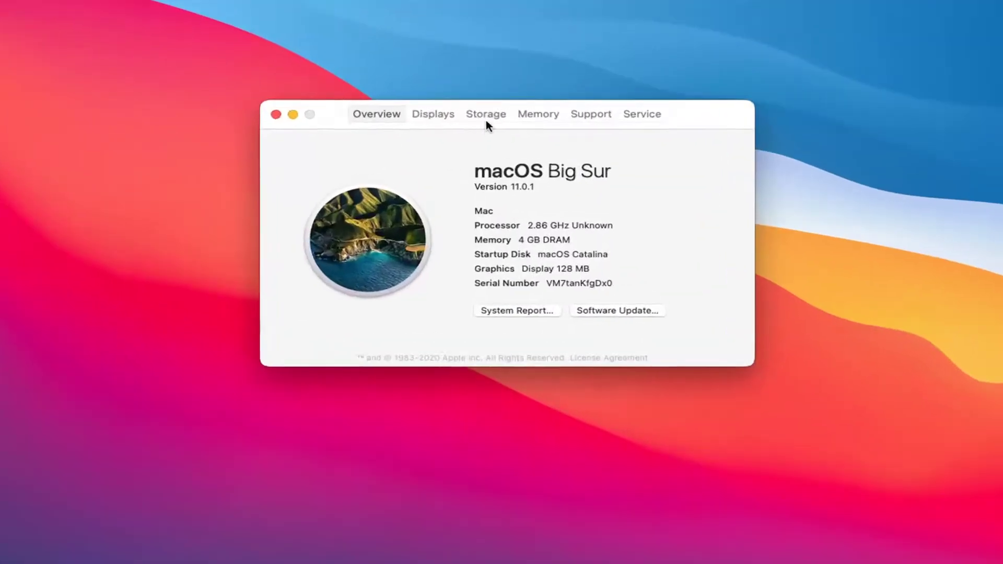
# Show the Storage tab: 44.92 GB available of 64.08 GB on macOS Catalina
pyautogui.click(487, 116)
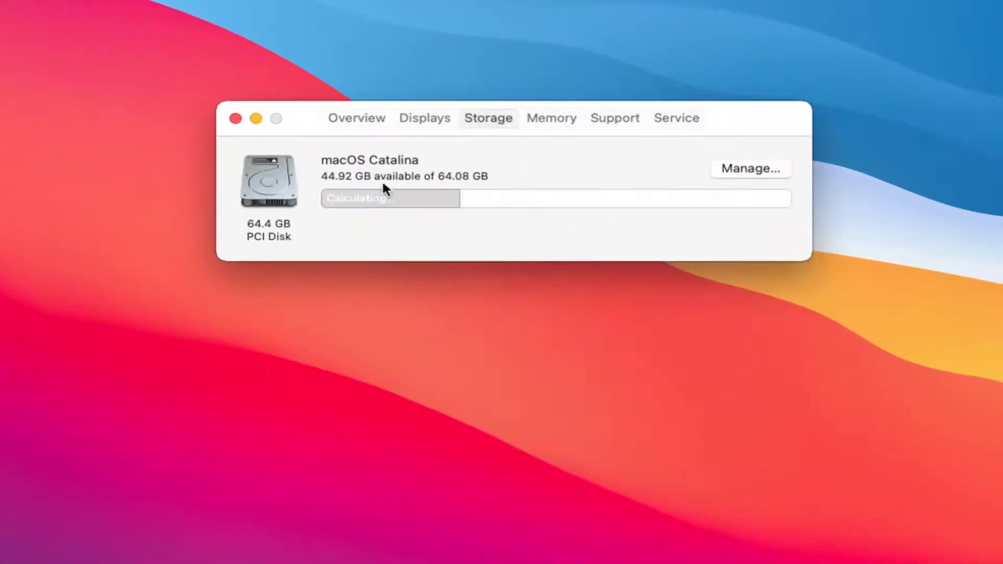